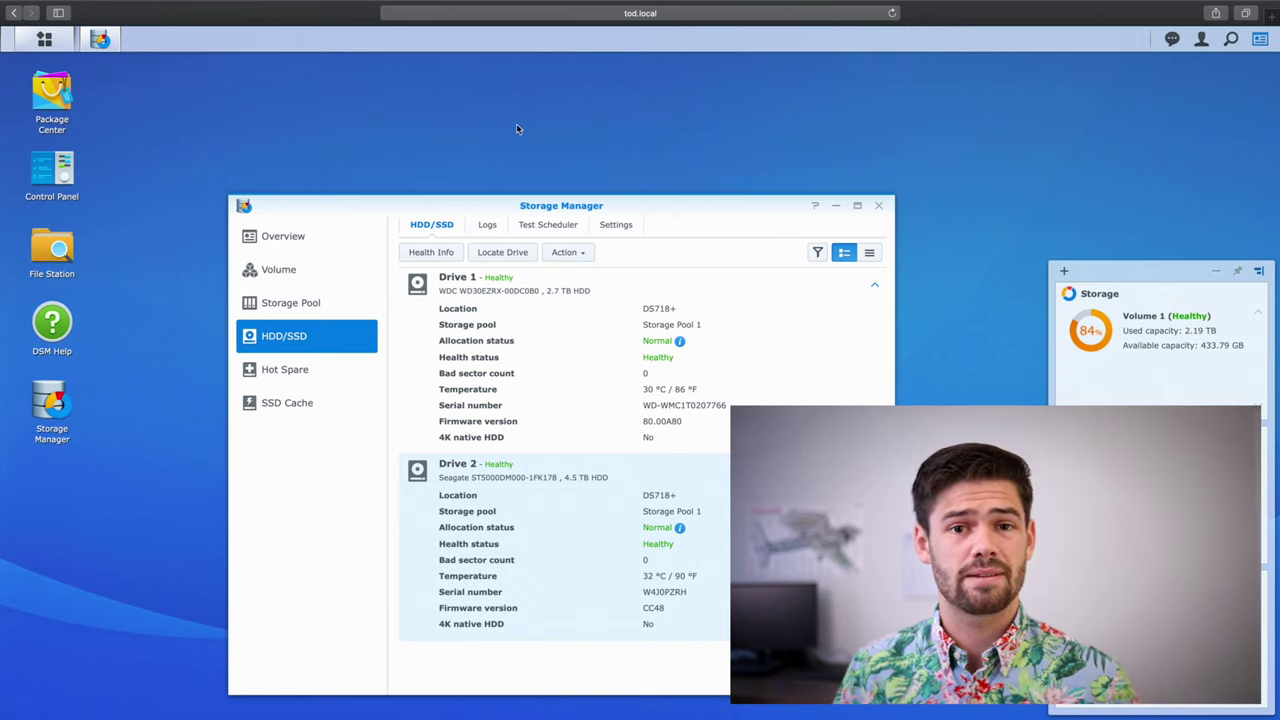
Step: Switch to Disk Speed Test, measure the NAS's write and read speeds, and stop the test
key(ctrl+Left)
click(630, 284)
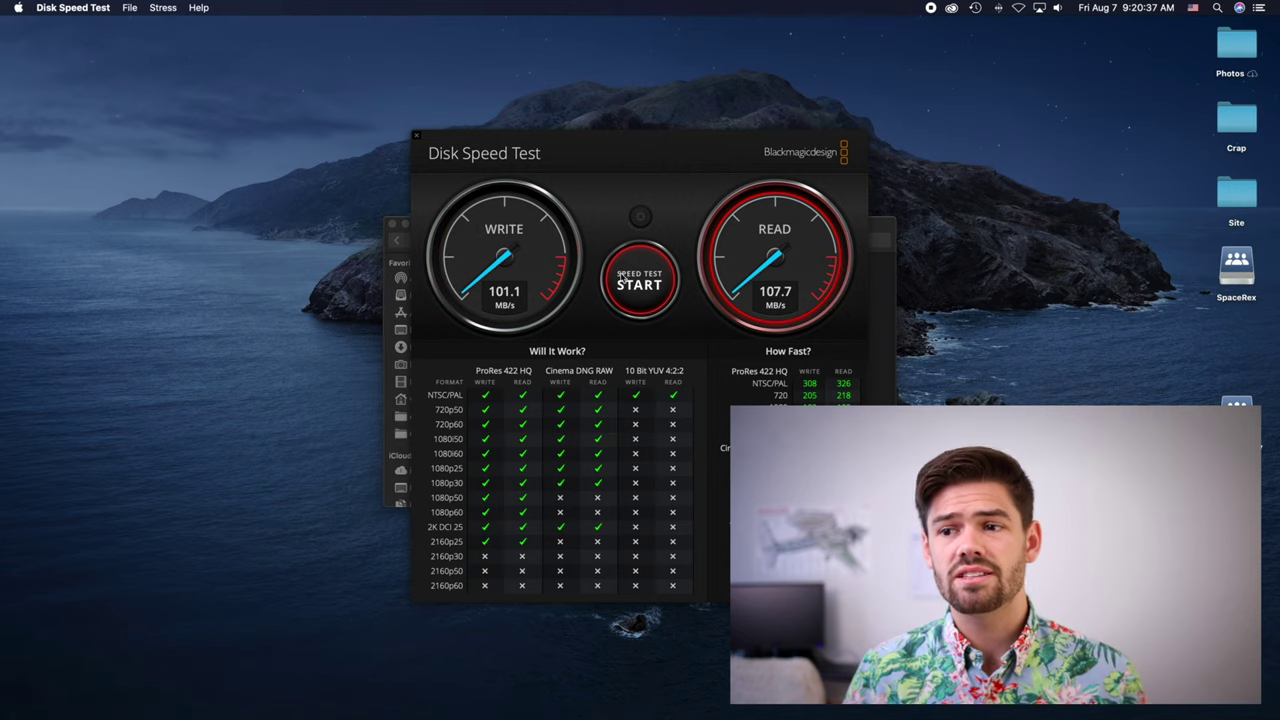
click(622, 278)
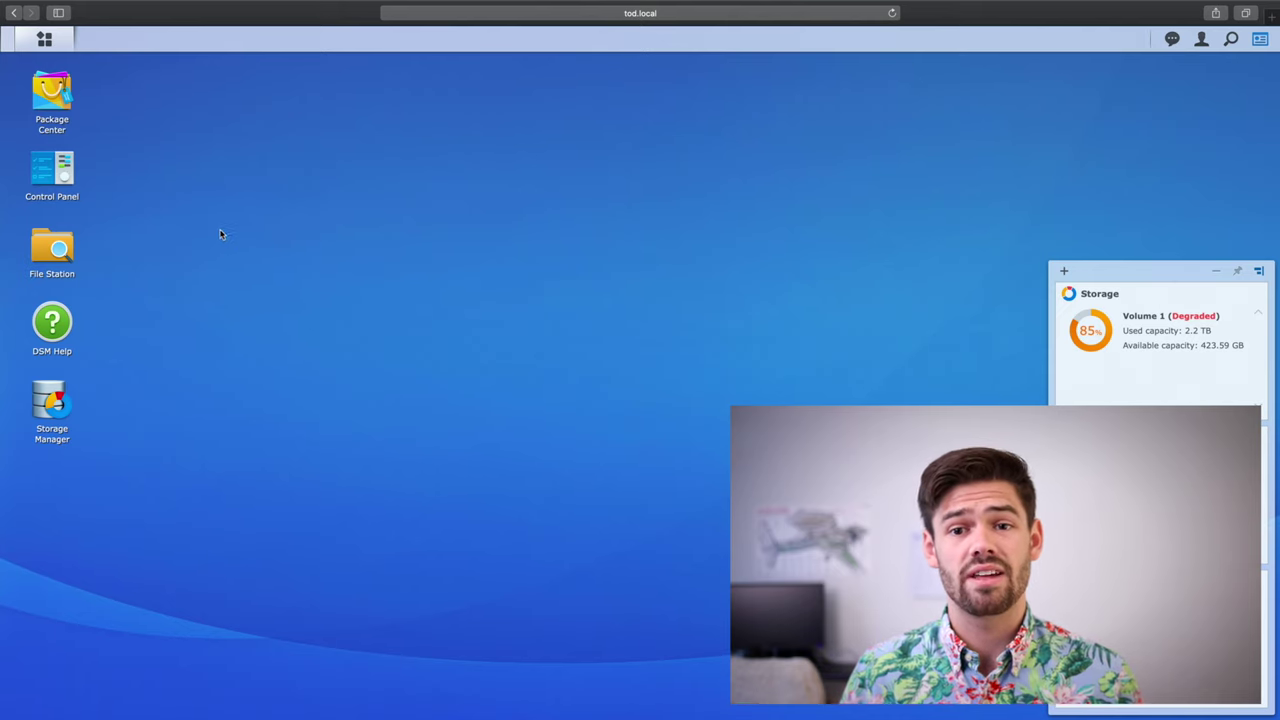
Step: Silence the degraded-volume beep in the NAS's Hardware & Power settings and close Control Panel
click(76, 176)
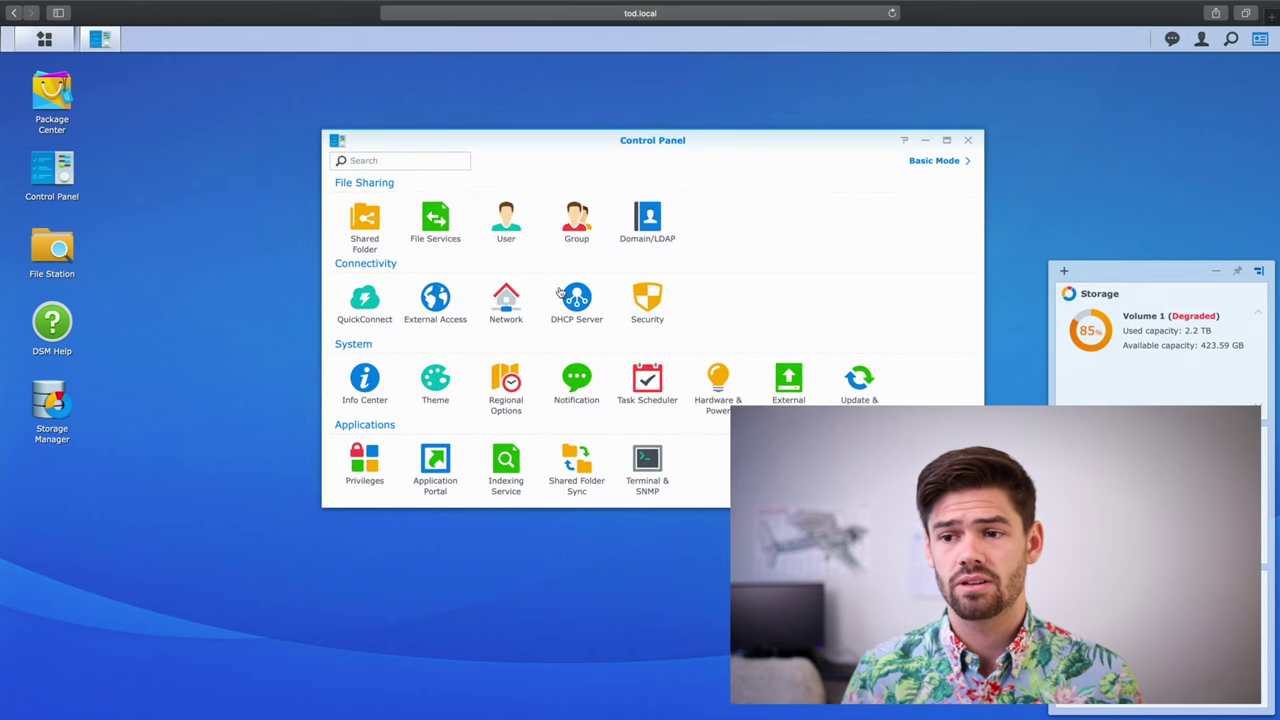
click(721, 382)
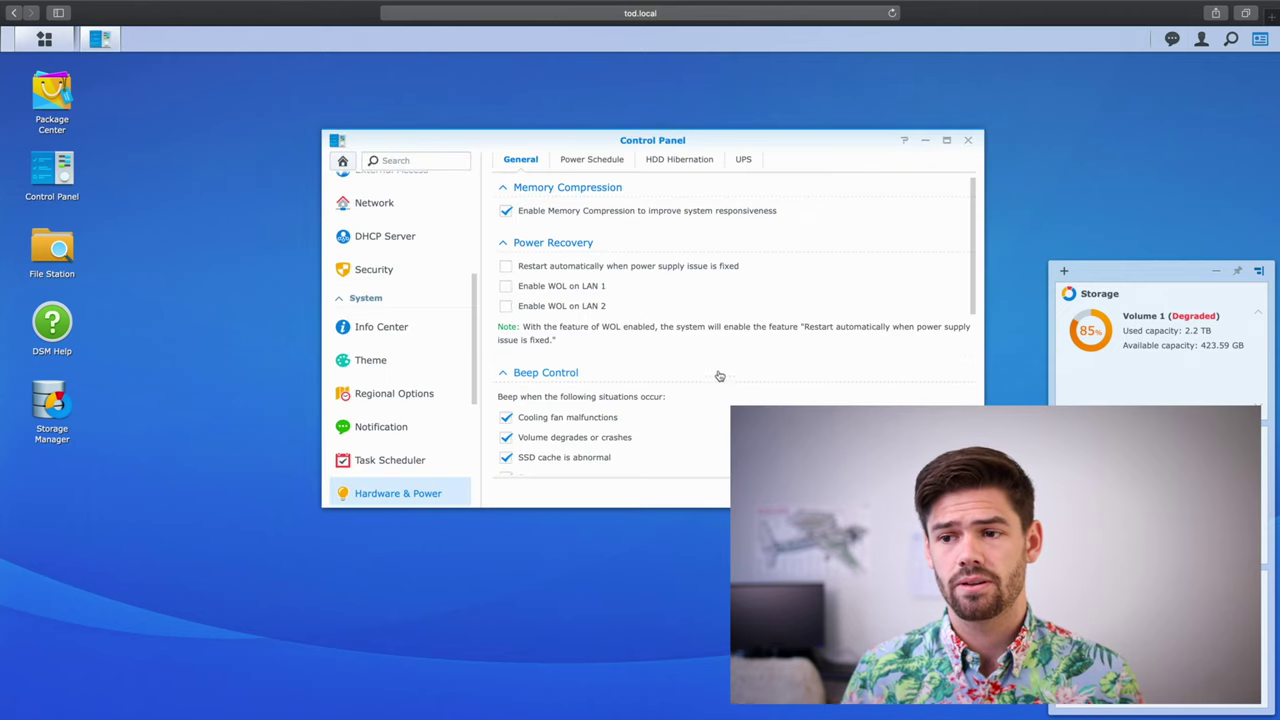
scroll(651, 326, down, 2)
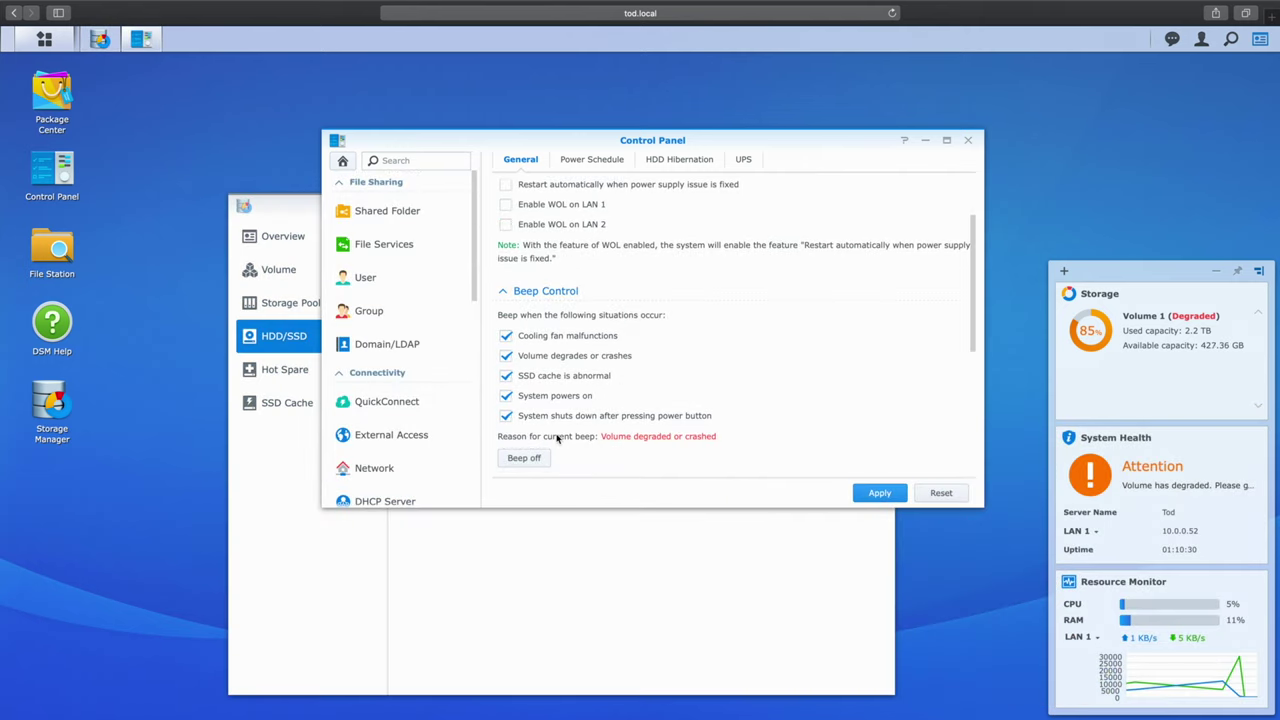
click(524, 458)
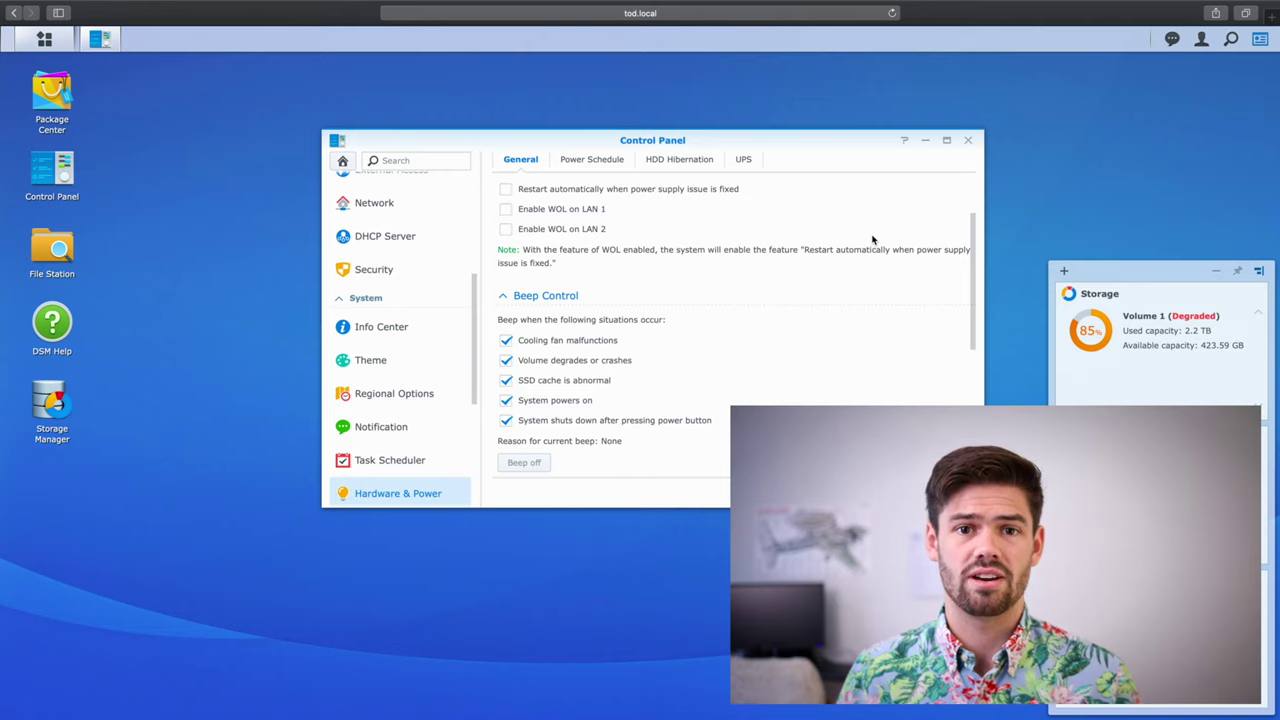
click(966, 142)
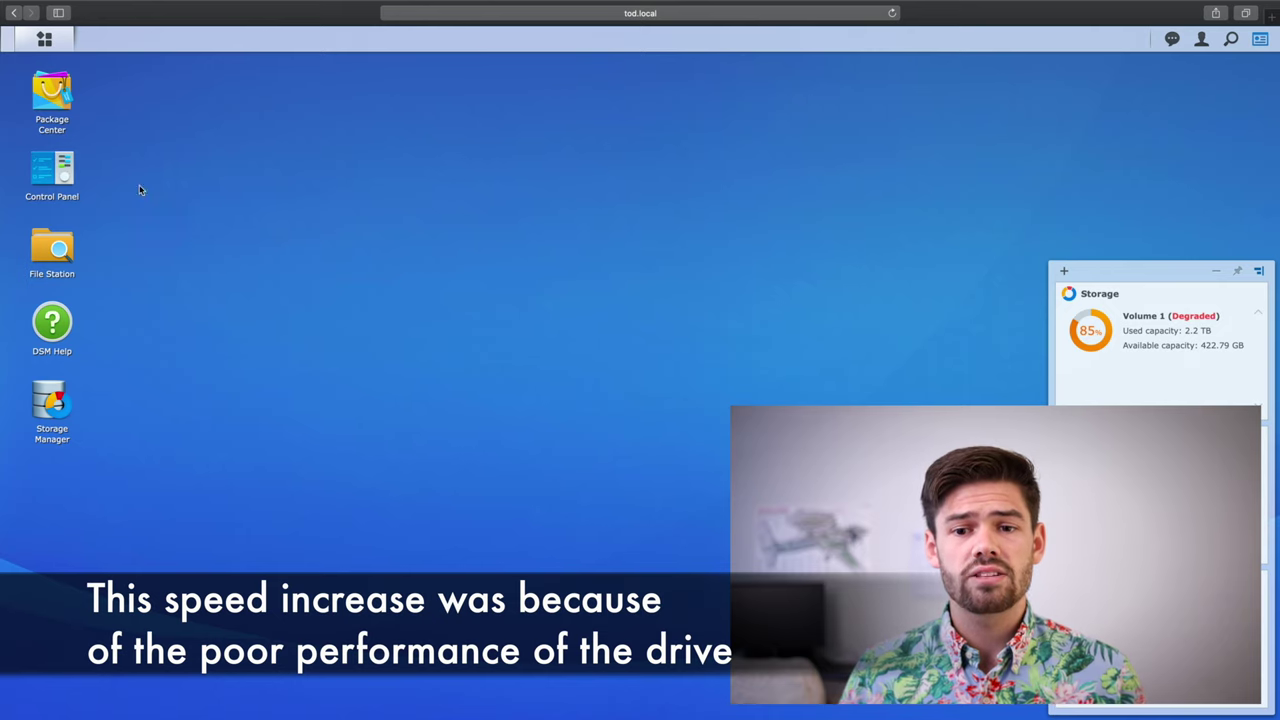
Step: Examine the degraded storage pool's details, repair suggestion, volume and overall drive status in Storage Manager
click(50, 405)
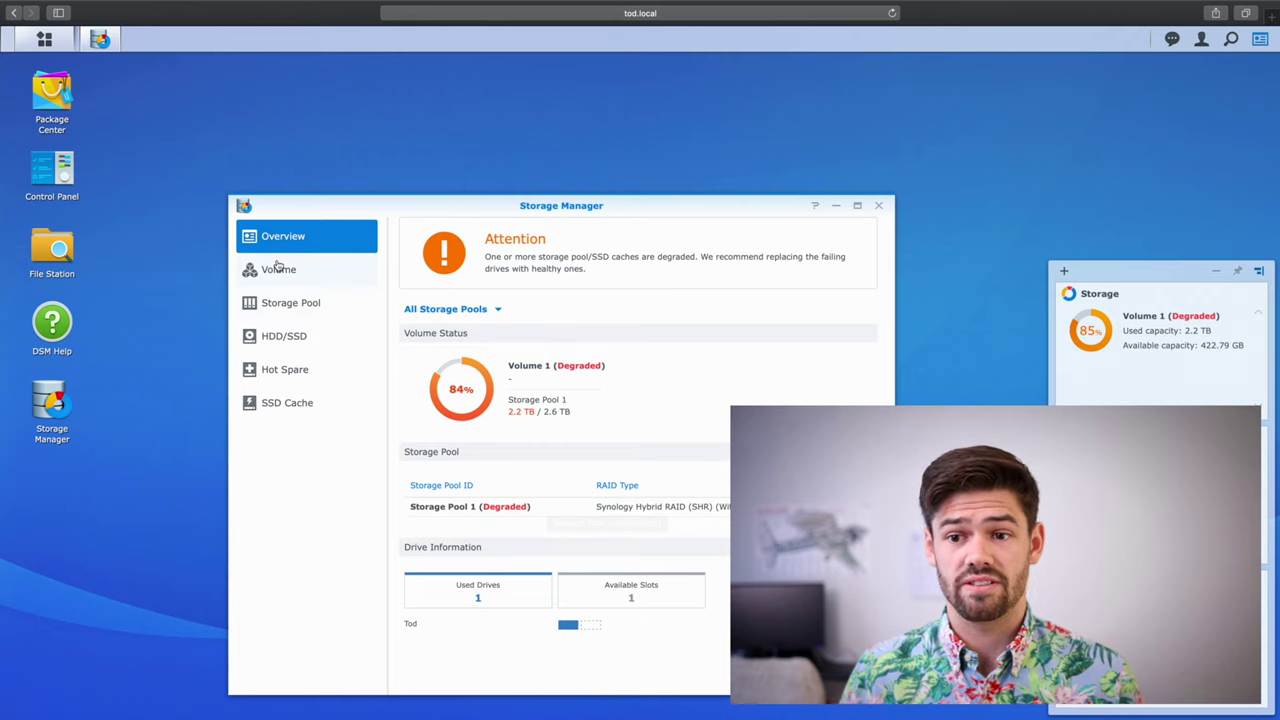
click(365, 297)
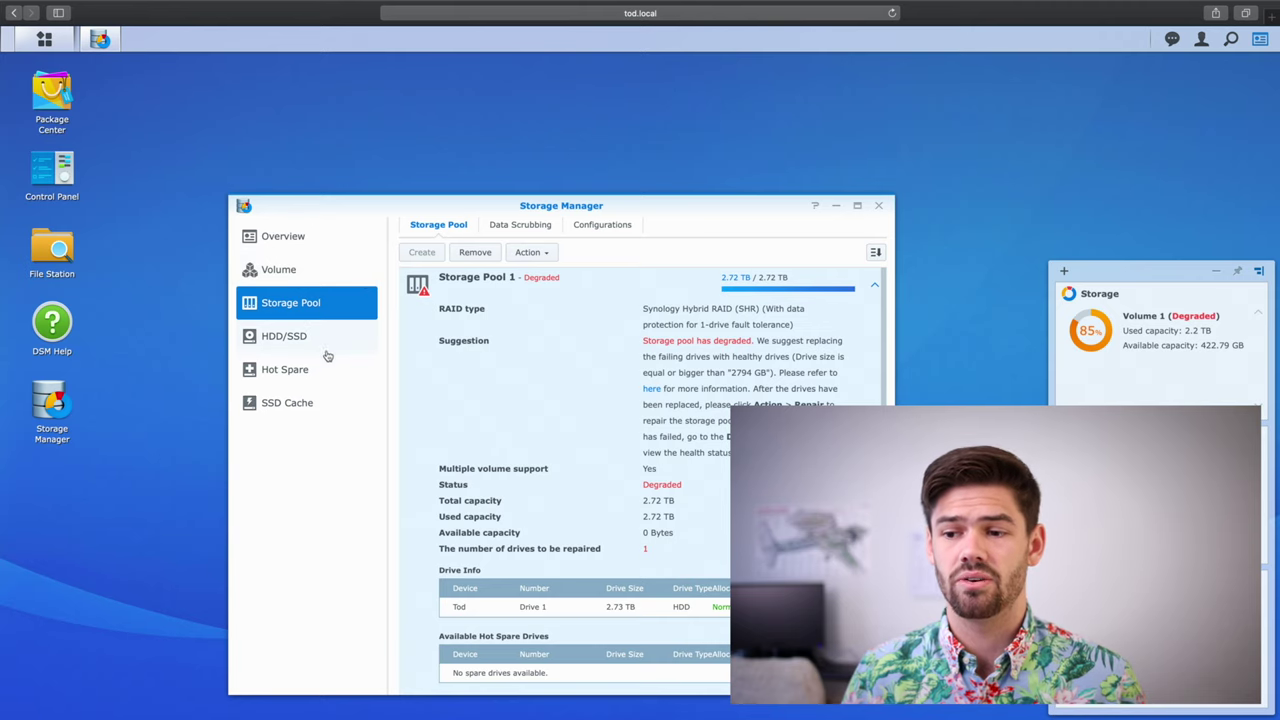
scroll(630, 388, down, 2)
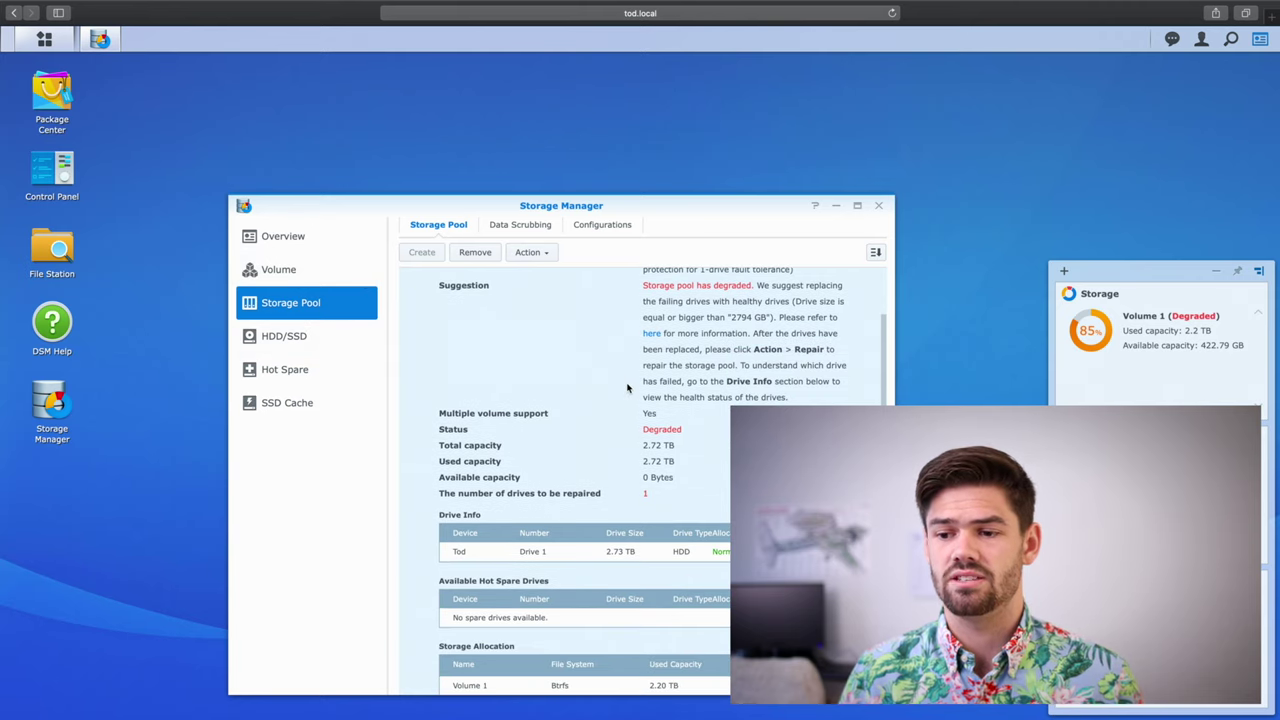
scroll(630, 388, up, 2)
scroll(628, 388, down, 2)
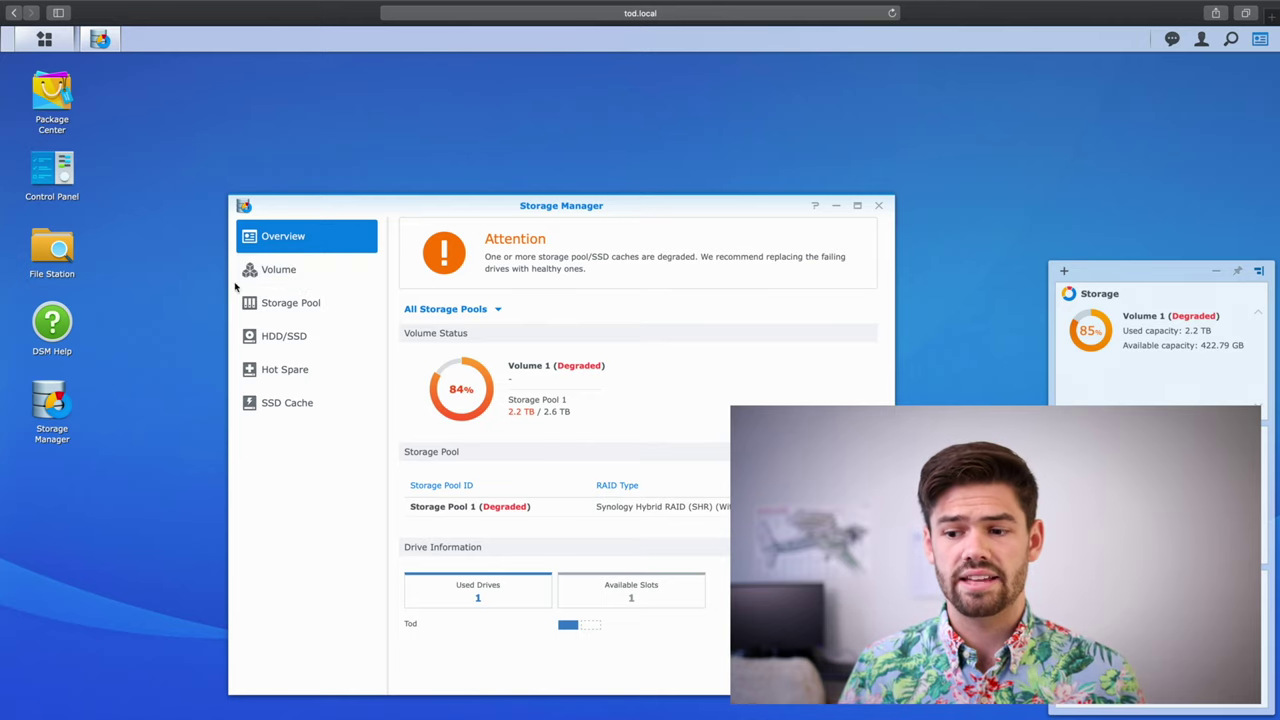
click(300, 268)
click(308, 236)
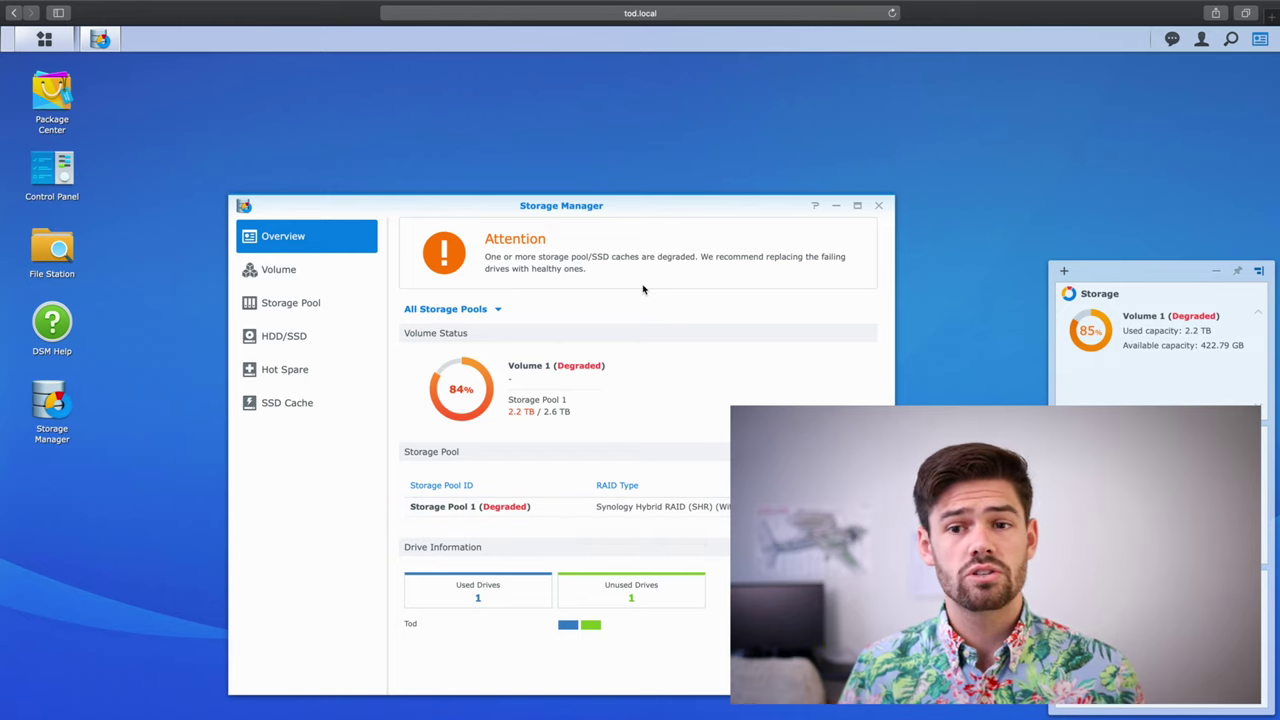
Step: Repair Storage Pool 1 using Drive 2, accepting erasure of the new drive's data and applying the settings
click(300, 302)
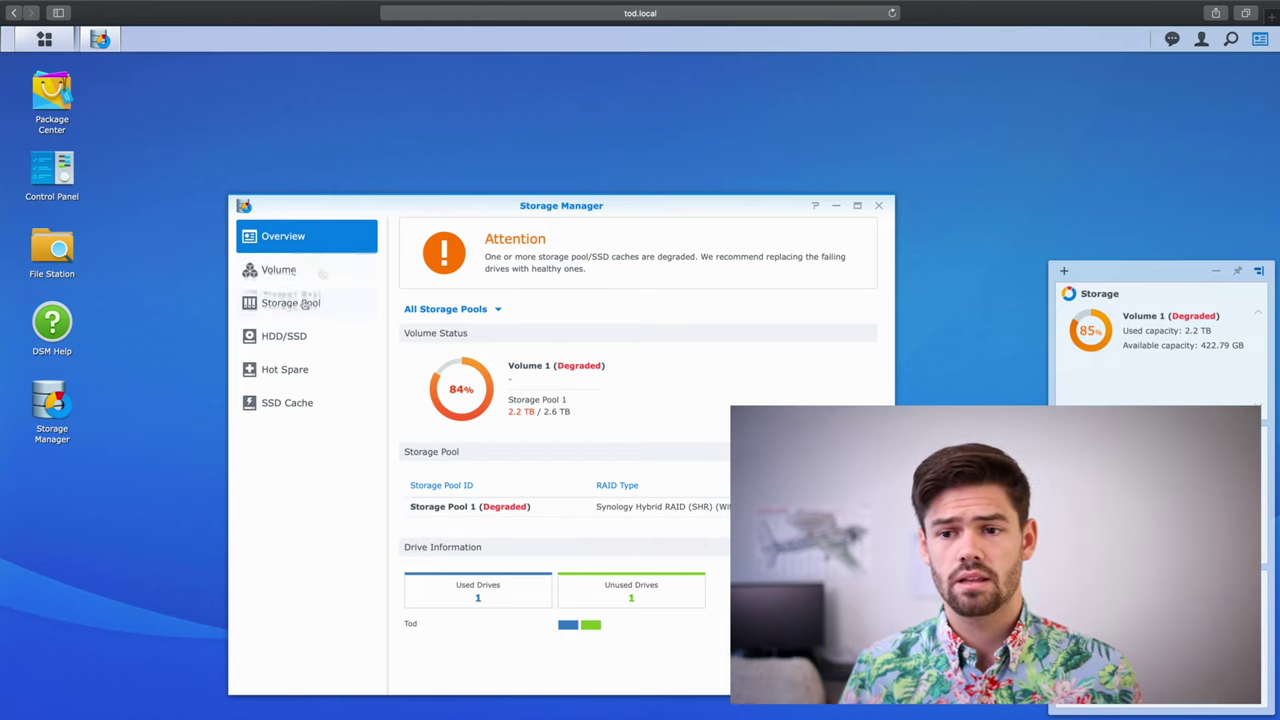
click(304, 304)
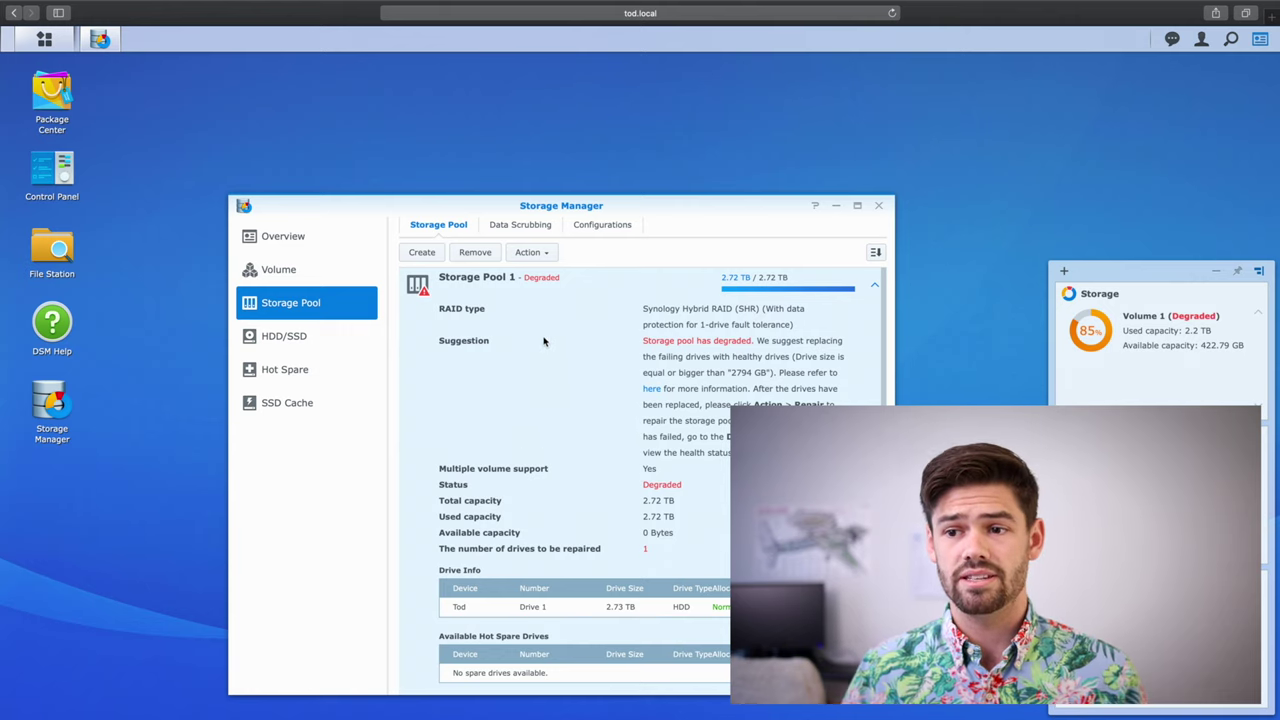
click(550, 254)
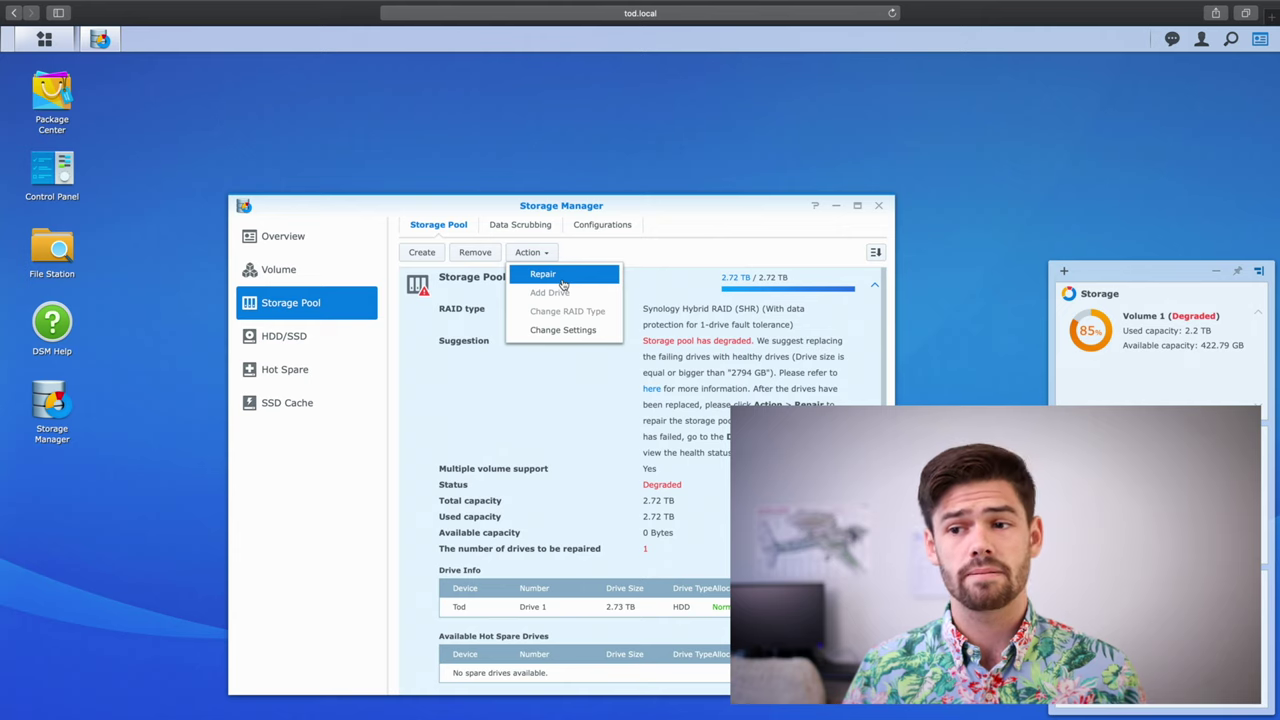
click(563, 285)
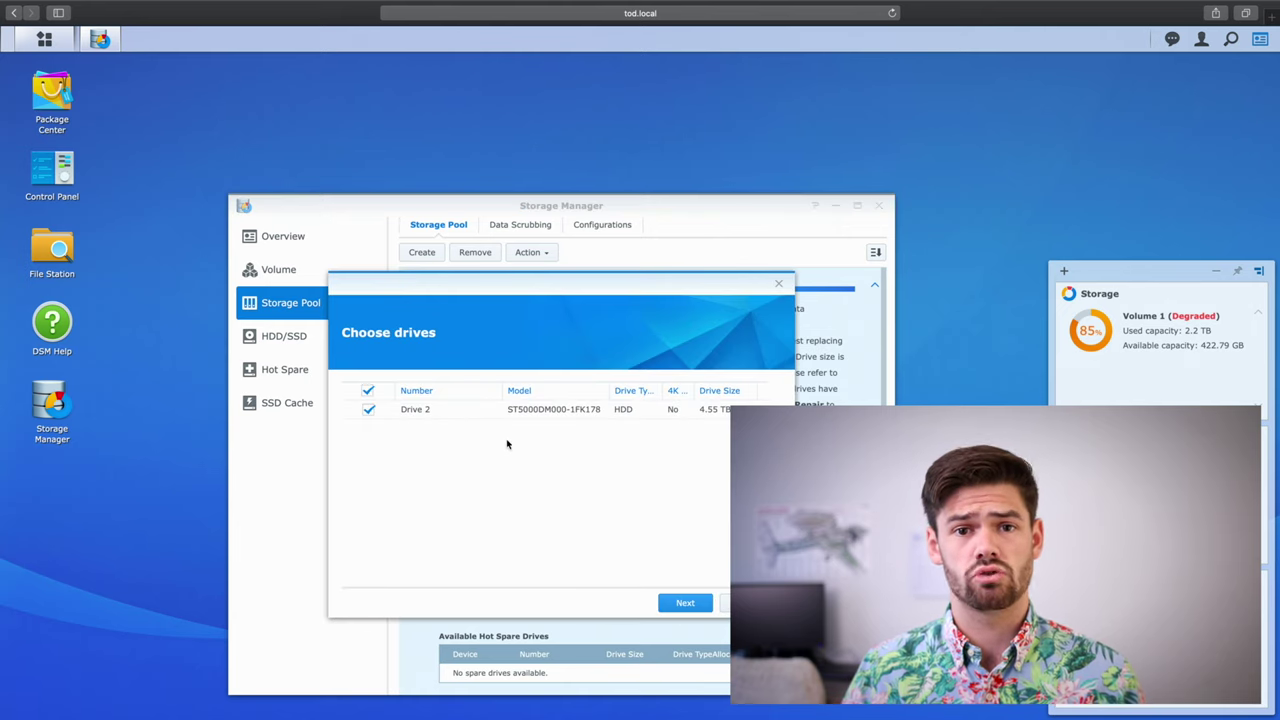
click(695, 604)
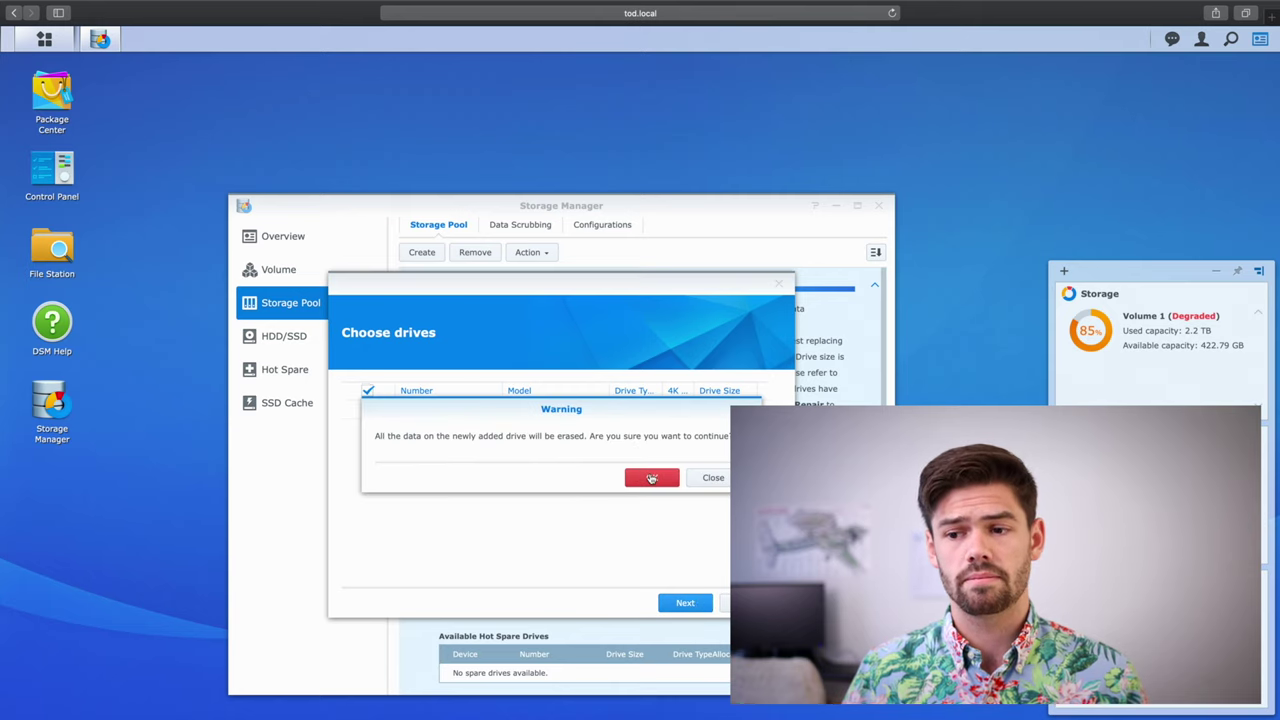
click(648, 478)
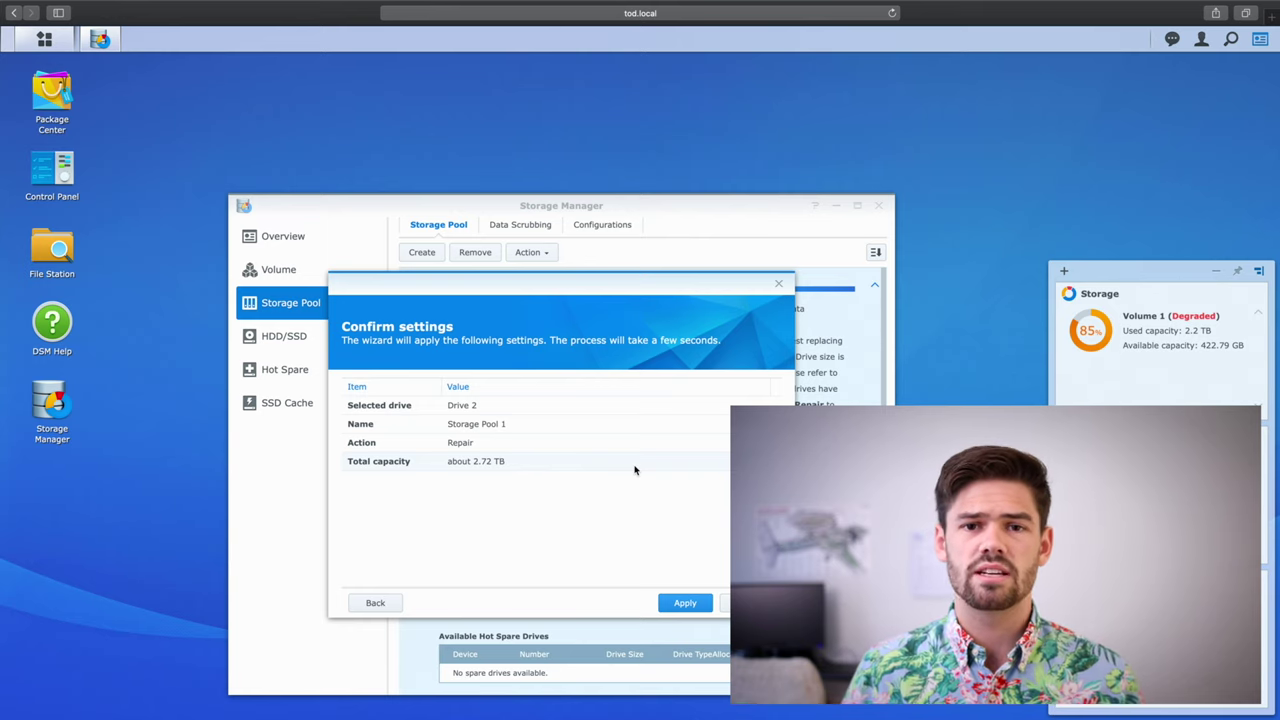
click(682, 604)
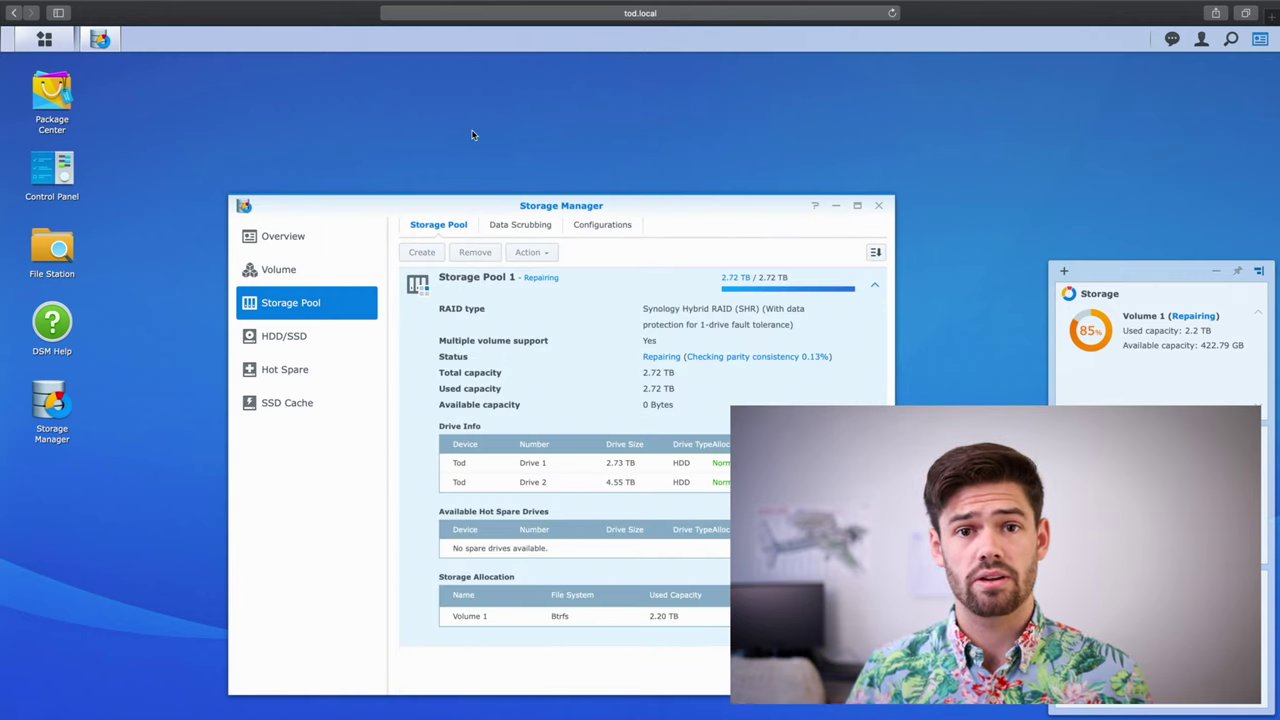
Step: Check each drive's utilization and read and write speeds in Resource Monitor's disk performance view, then close it
click(44, 39)
click(812, 130)
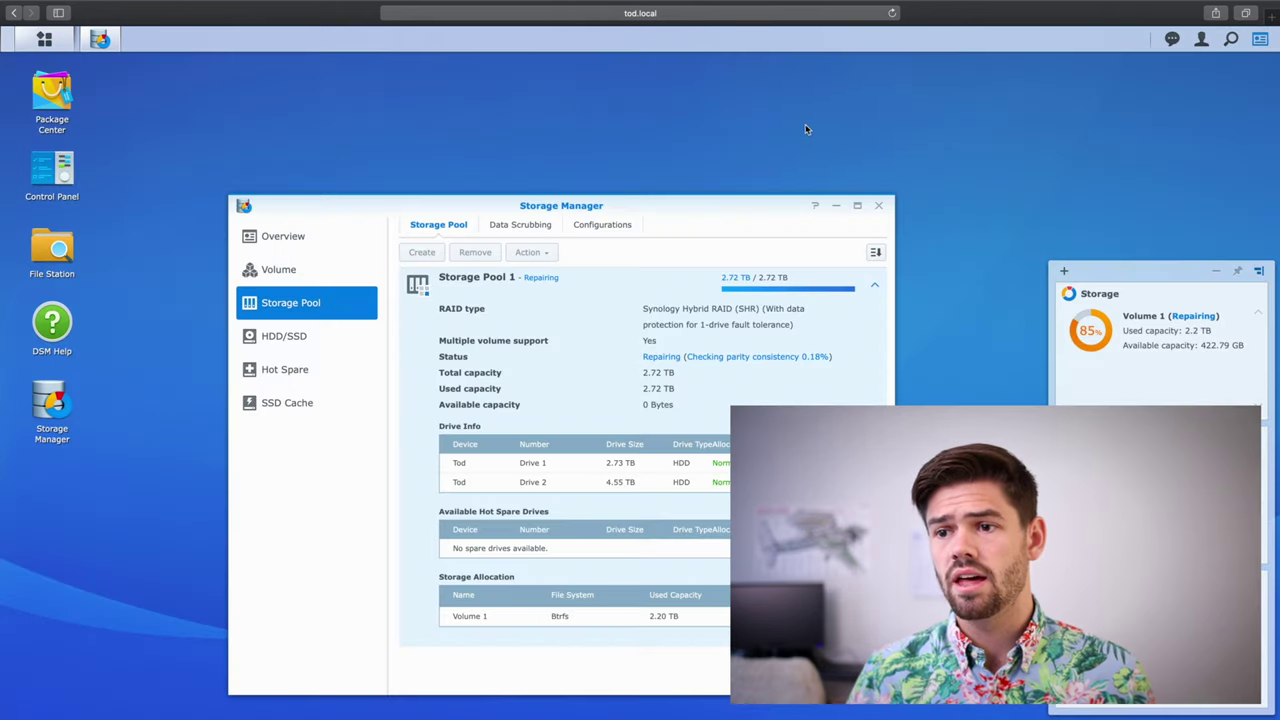
click(646, 203)
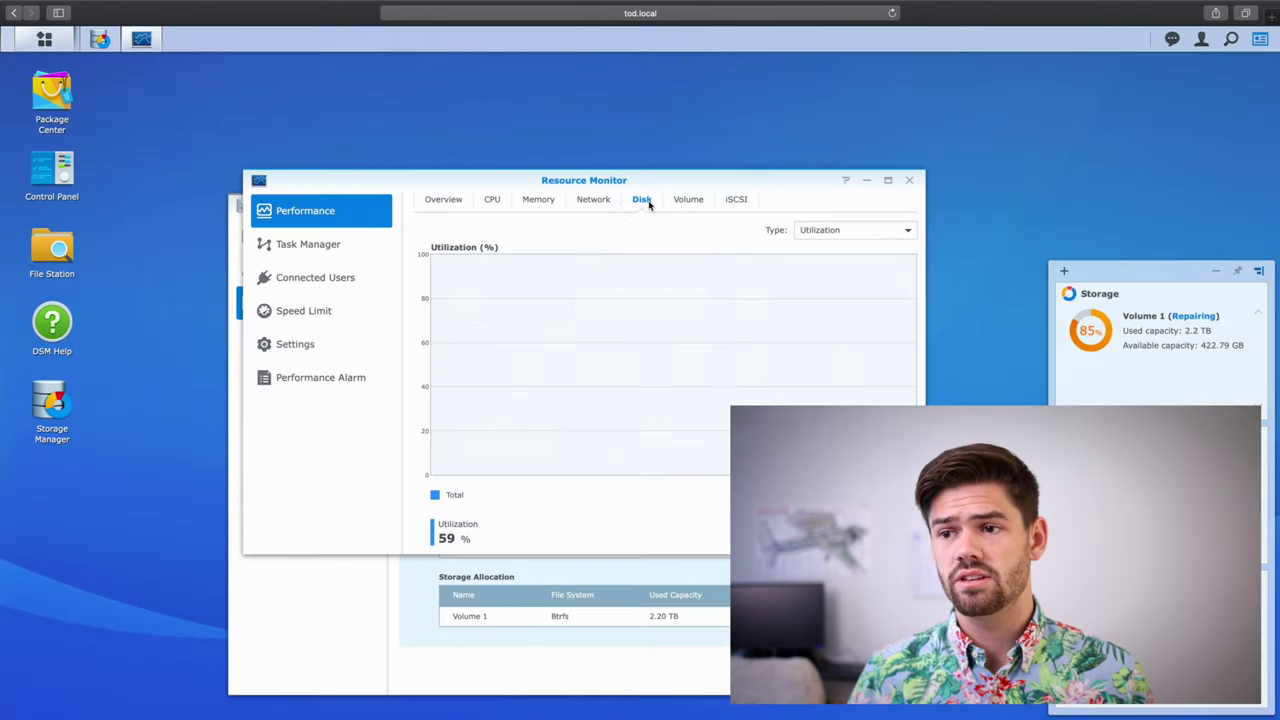
click(880, 538)
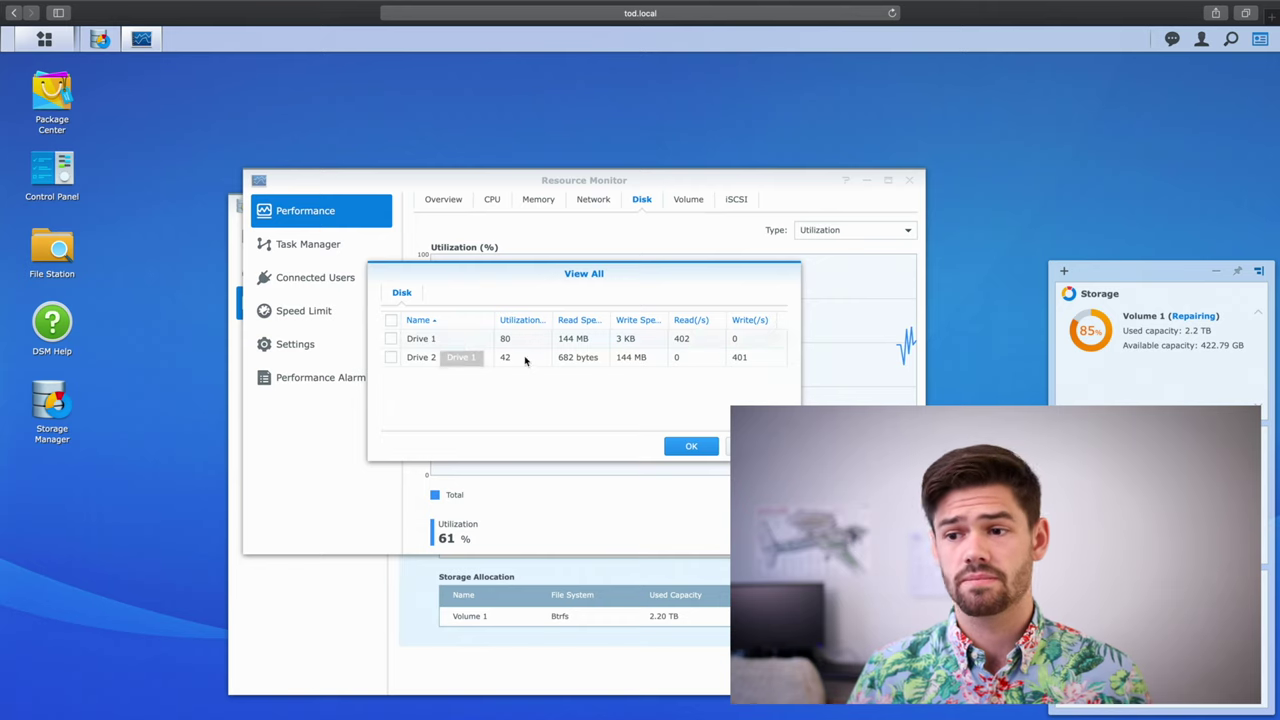
click(686, 447)
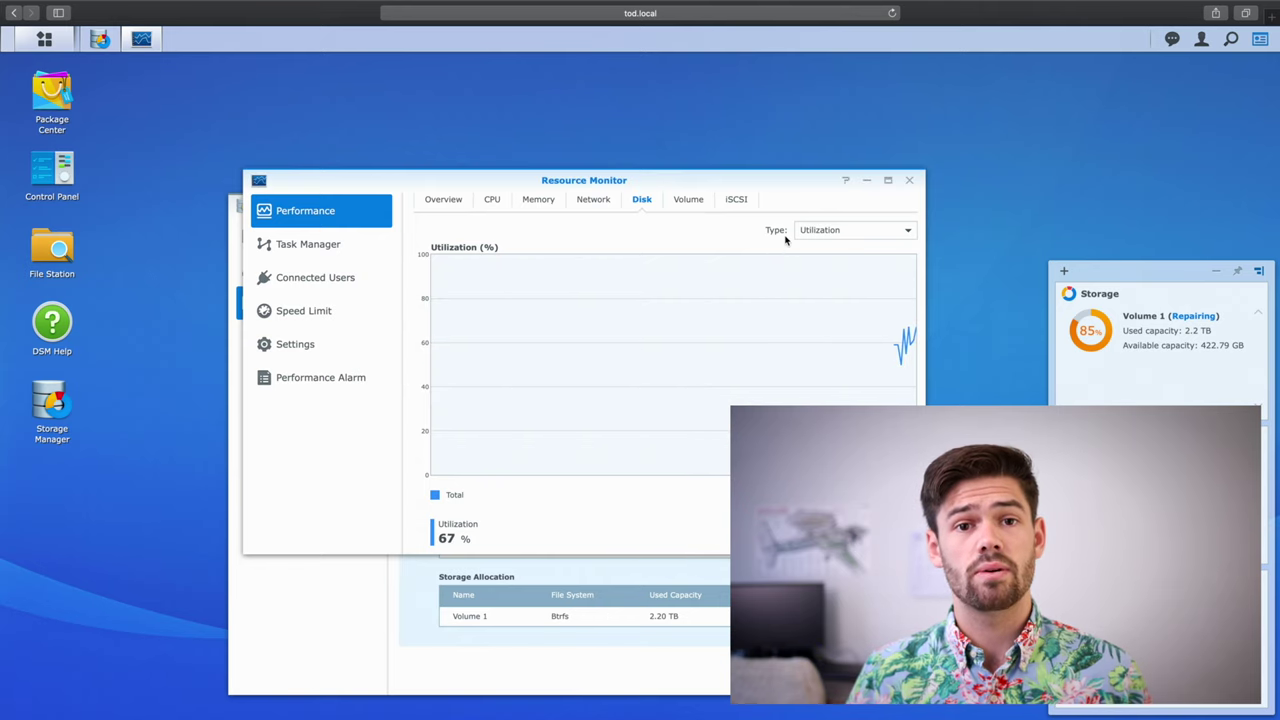
click(909, 181)
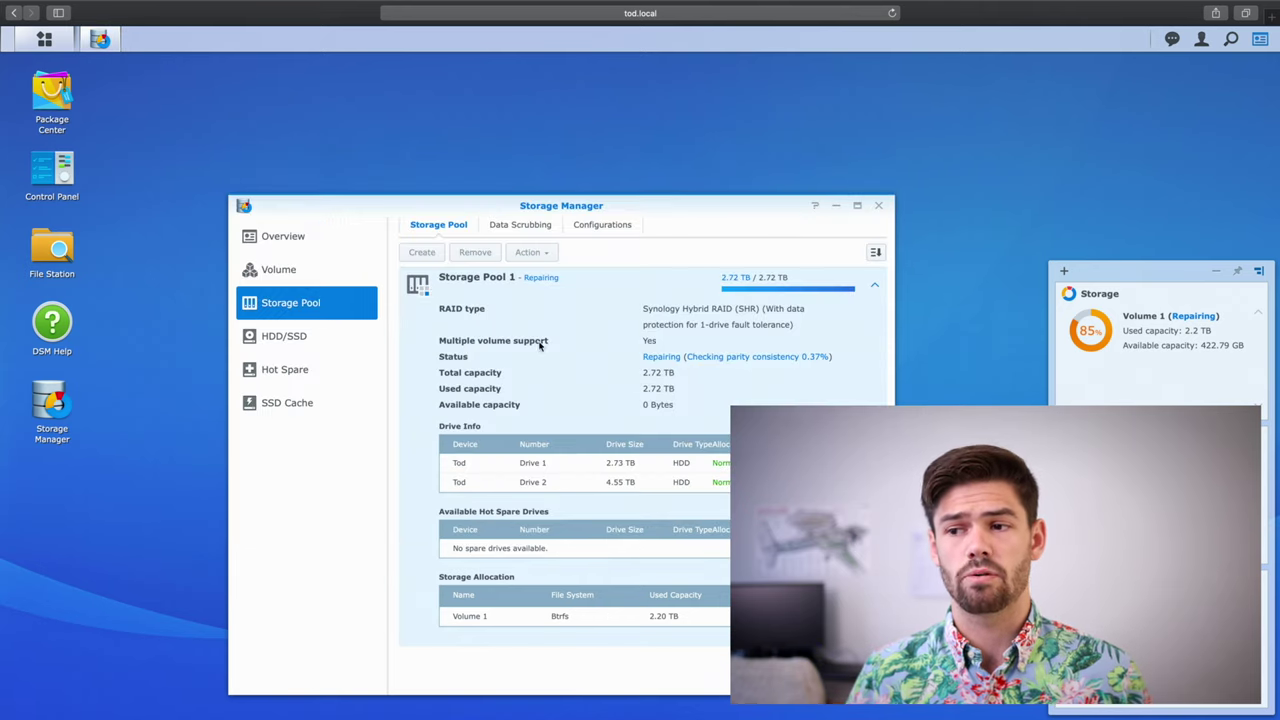
Step: Switch to Disk Speed Test and measure the NAS's write and read speeds during the pool repair, then stop the test
key(ctrl+Left)
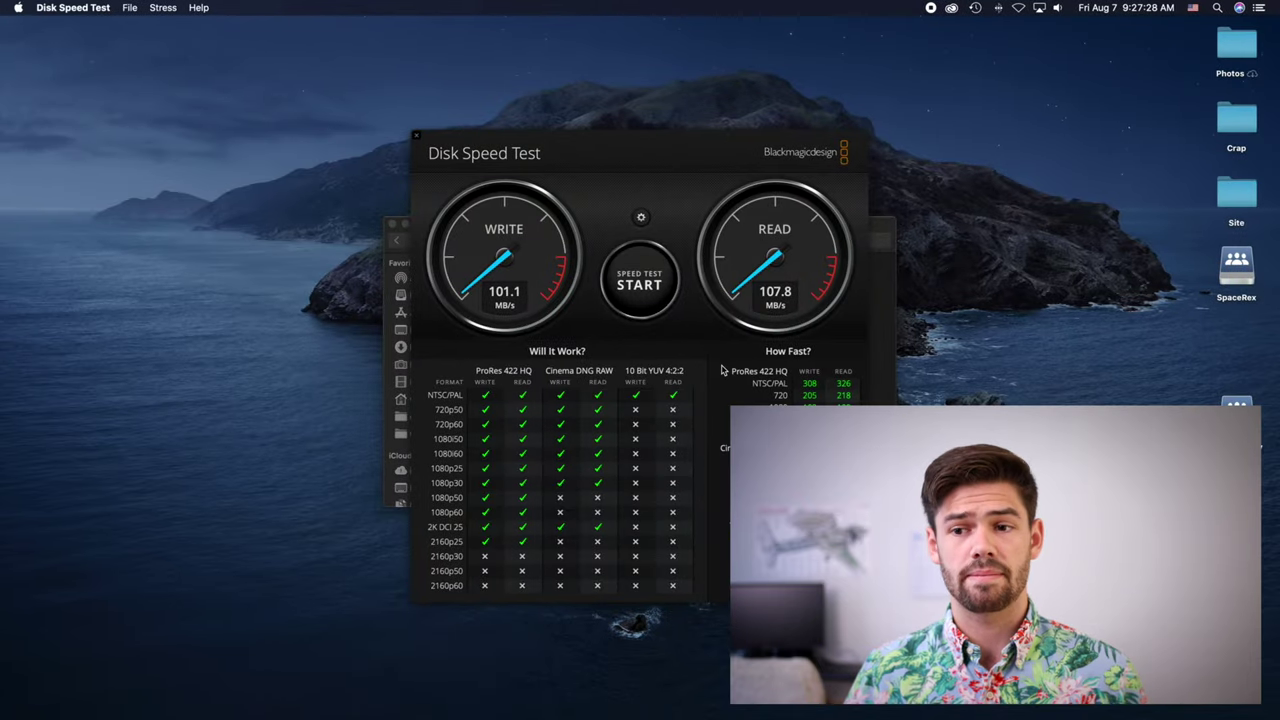
click(648, 270)
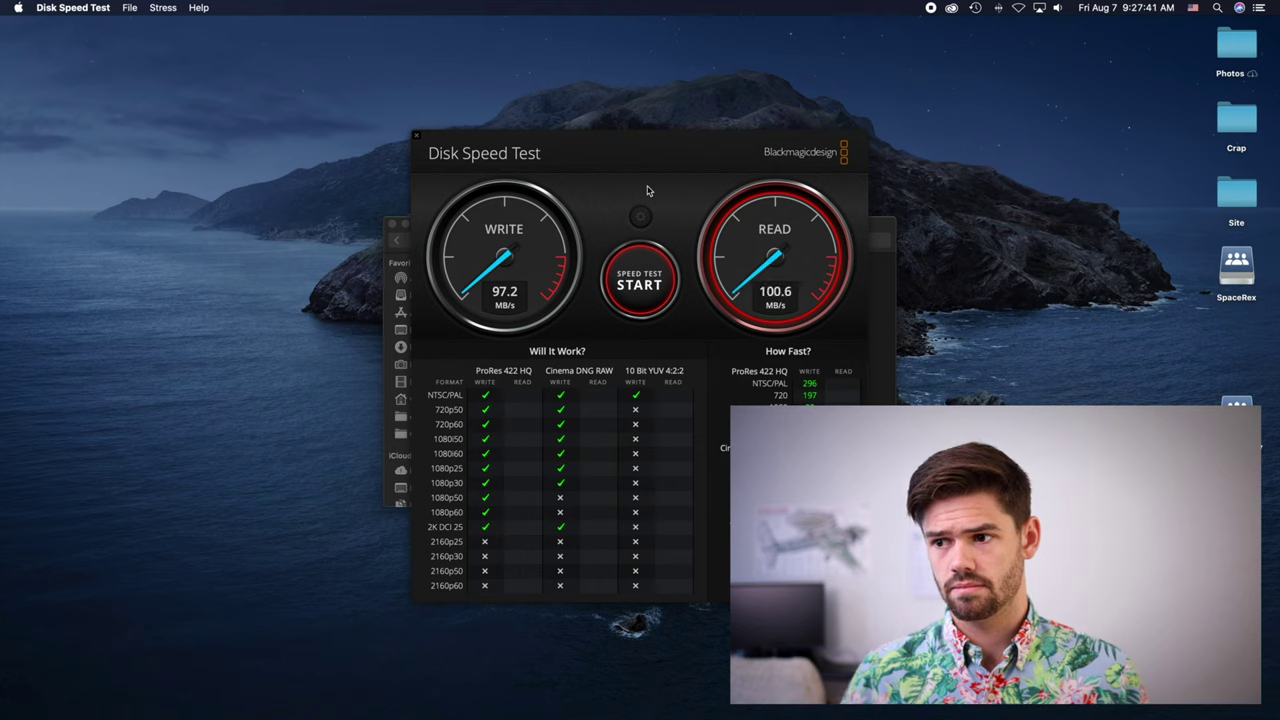
click(645, 280)
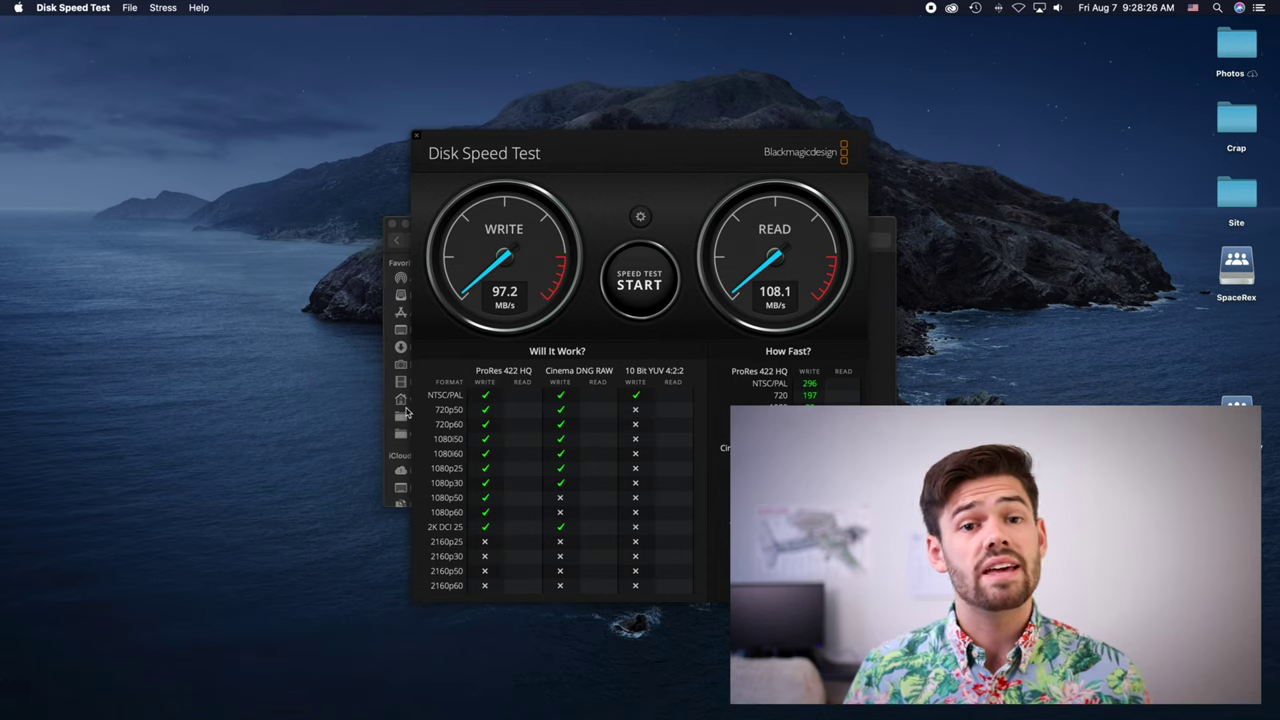
Step: Return to the NAS's Storage Manager and review the pool's repair progress, RAID resync speed limits and system overview
key(ctrl+Right)
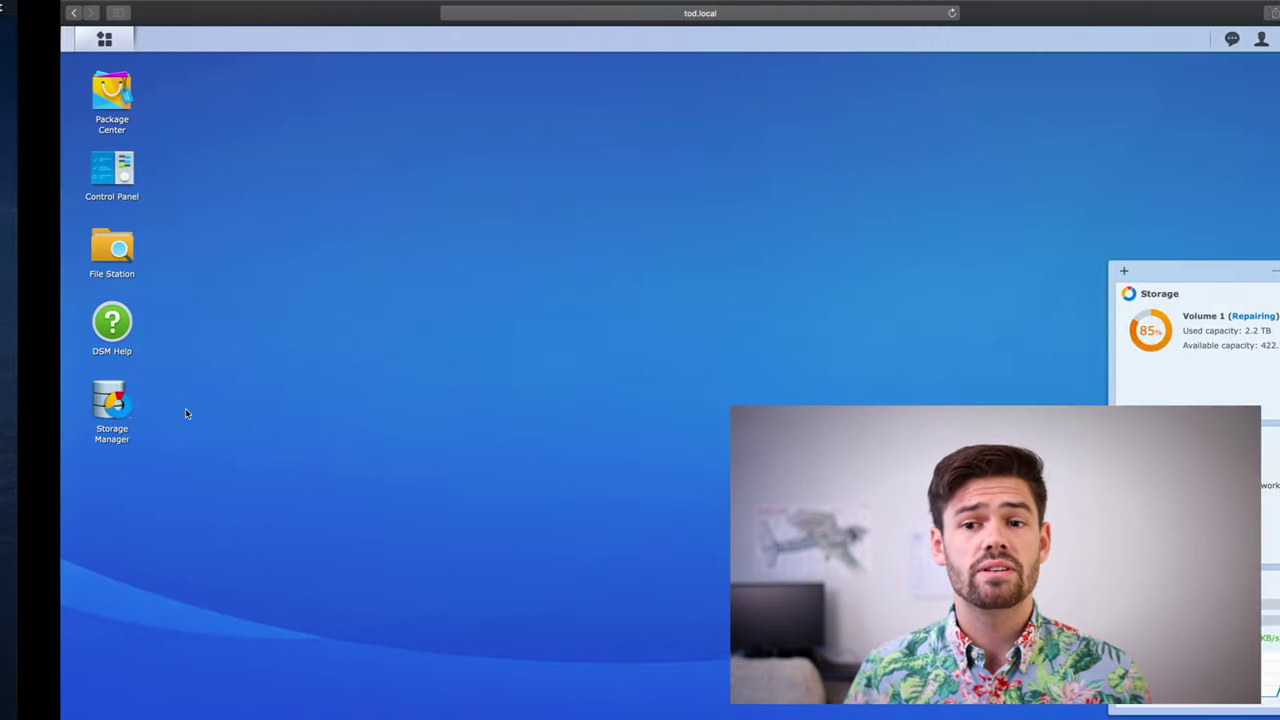
click(52, 403)
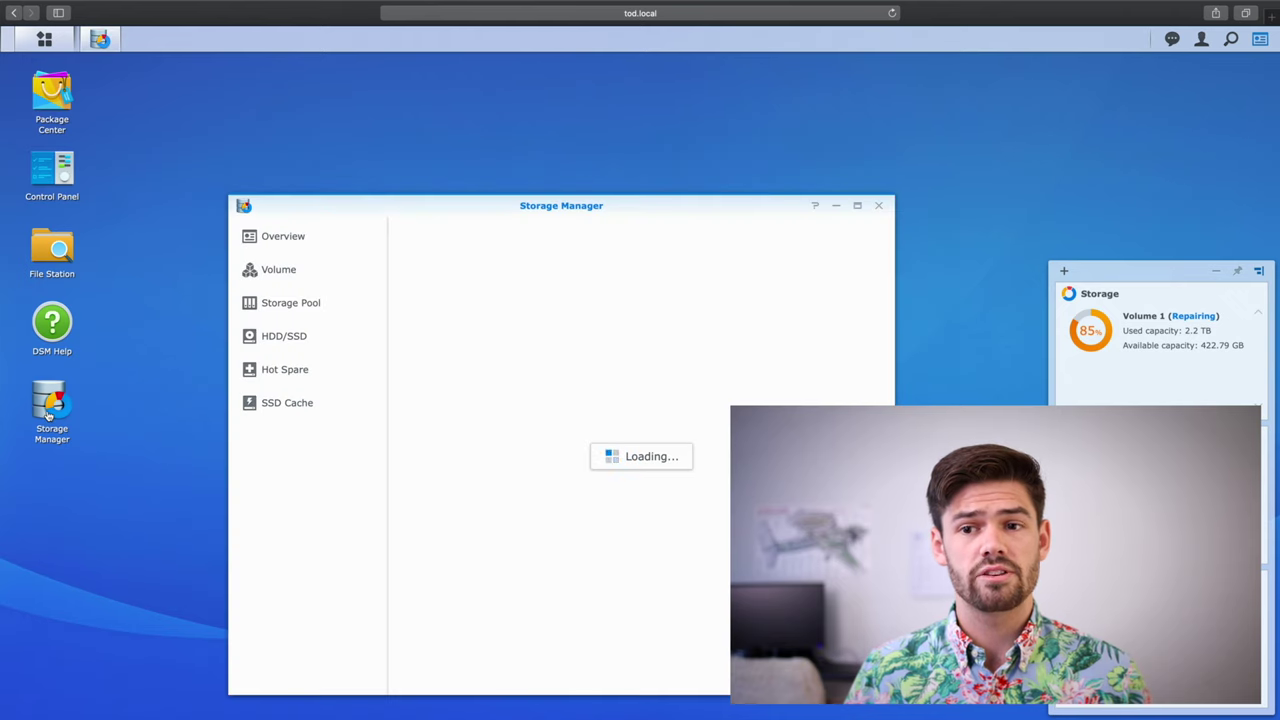
click(334, 314)
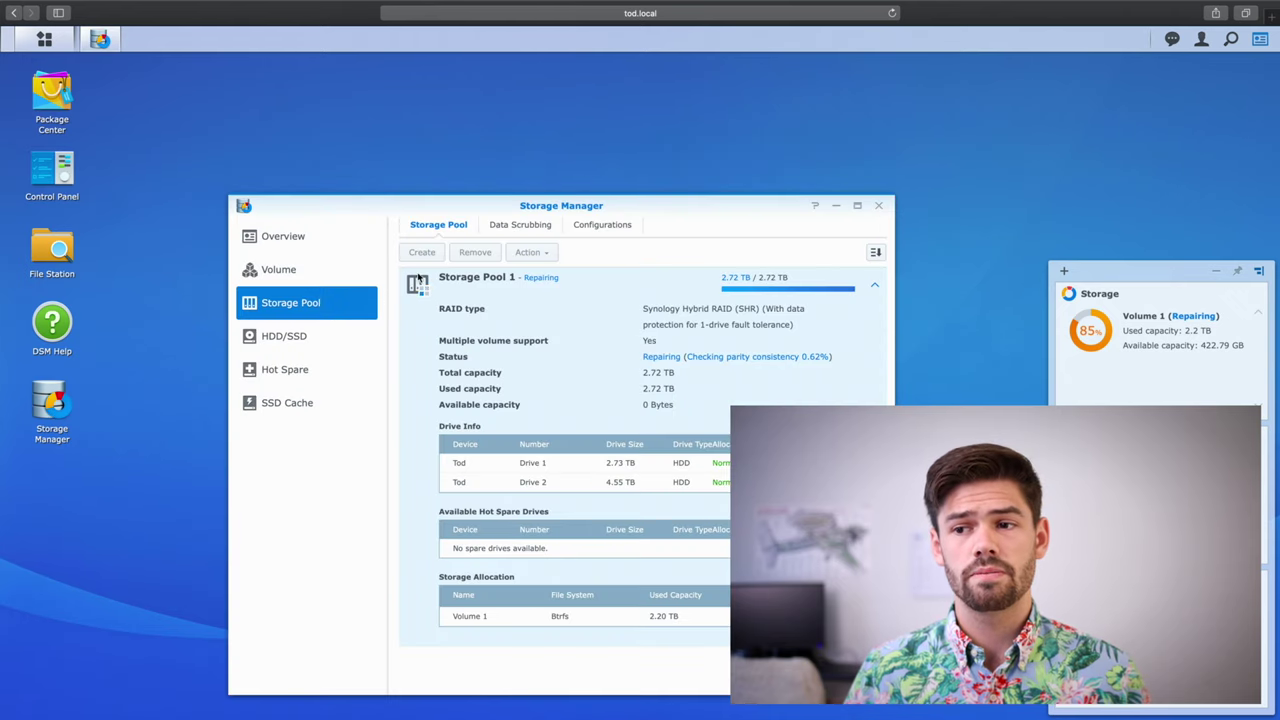
click(620, 230)
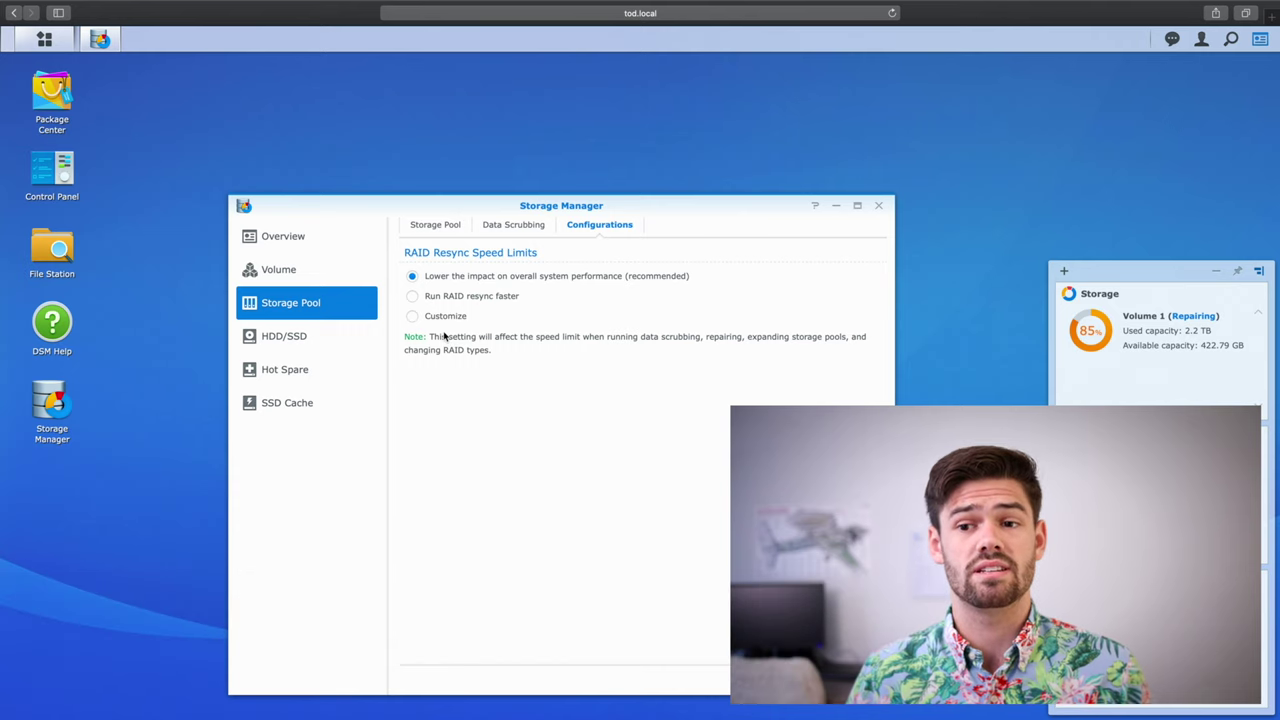
click(342, 243)
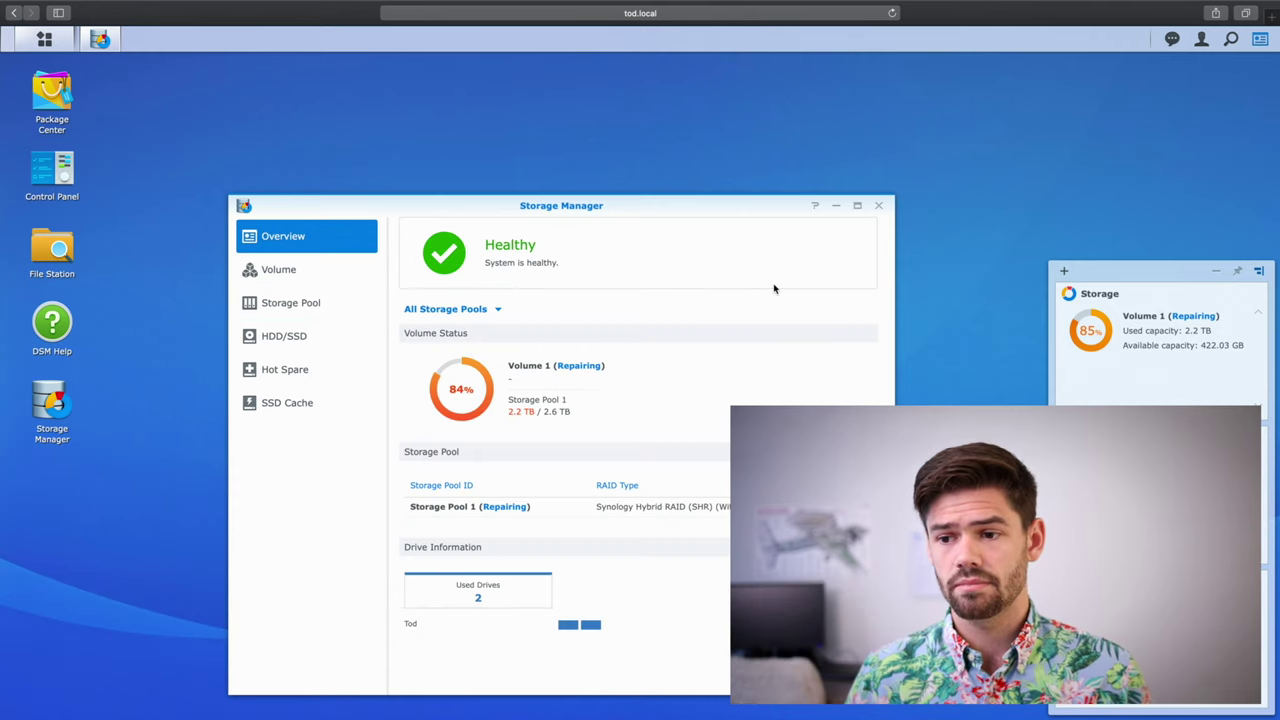